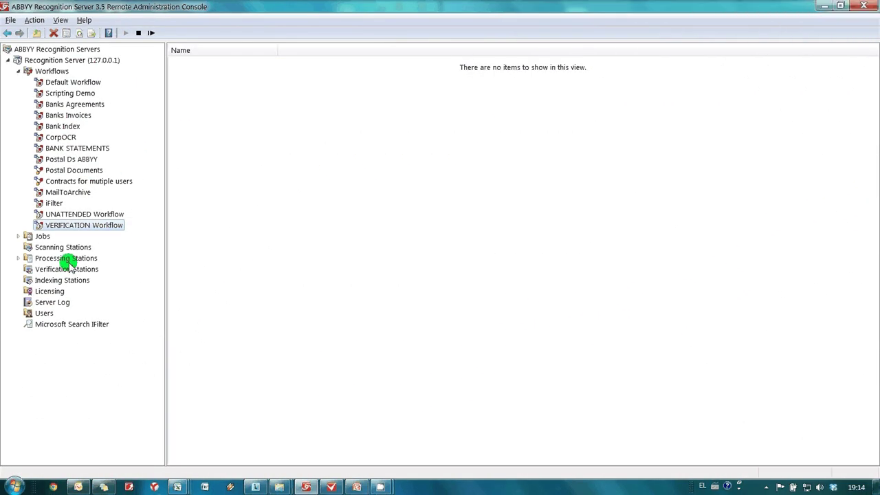
Set the VERIFICATION Workflow's Quality Control option to Verify all documents and apply it
right_click(78, 231)
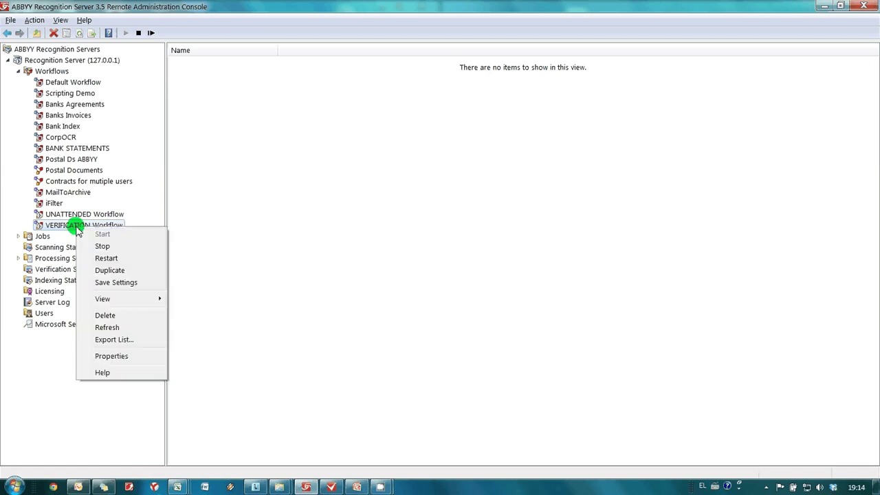
click(111, 356)
click(492, 158)
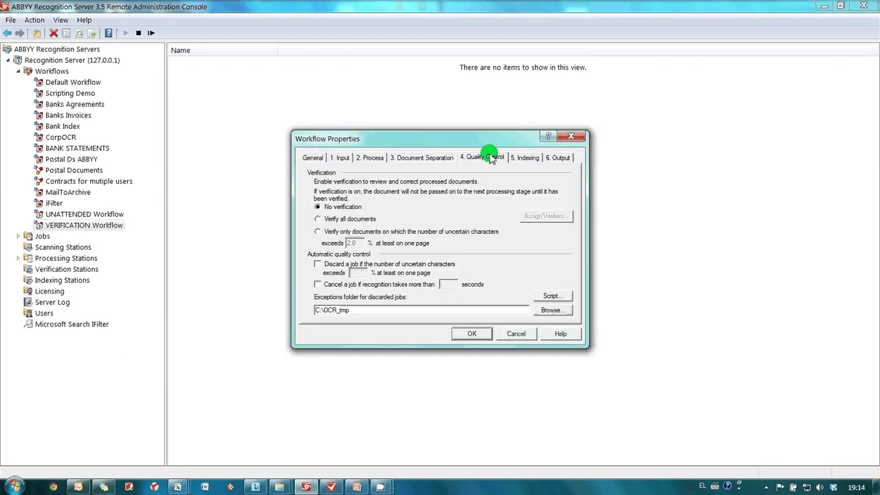
key(Tab)
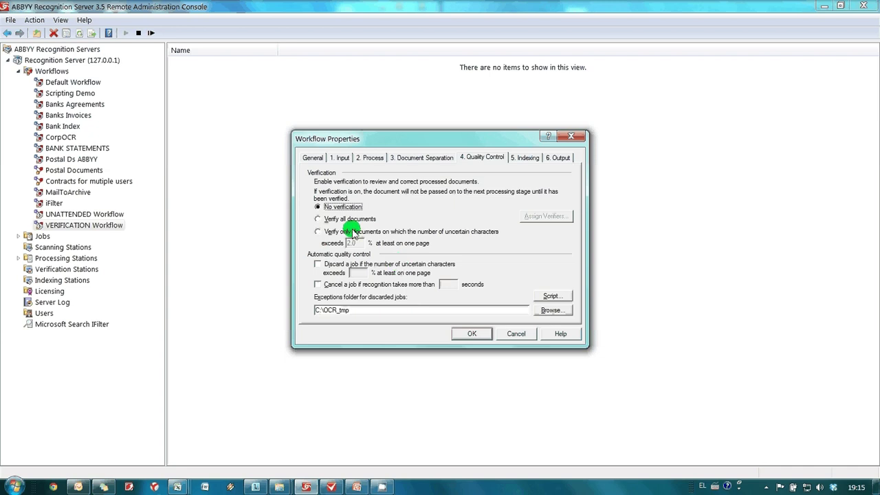
click(353, 232)
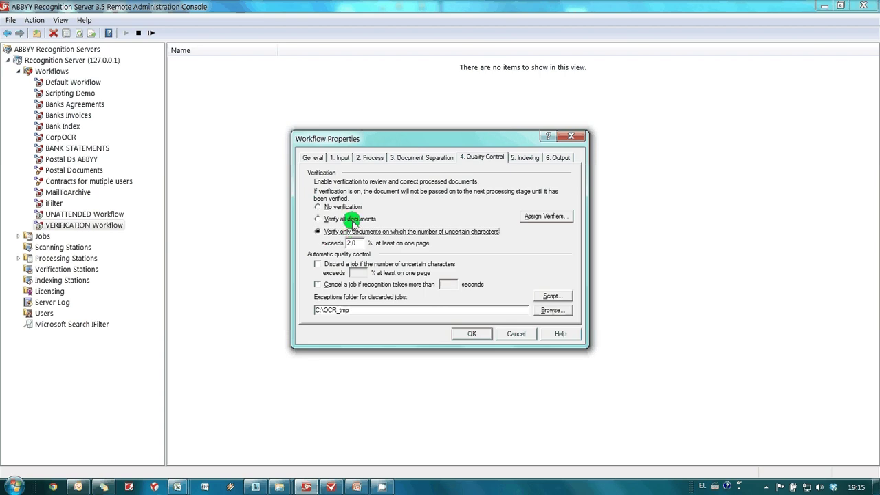
click(352, 220)
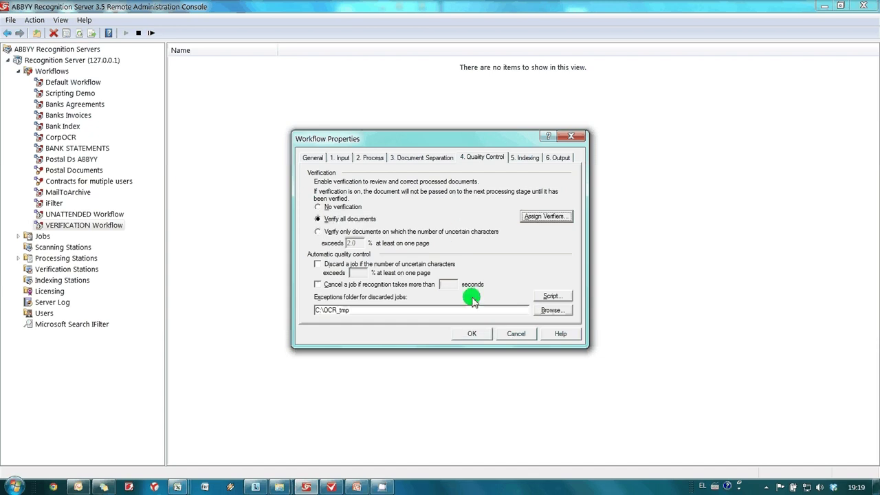
click(472, 334)
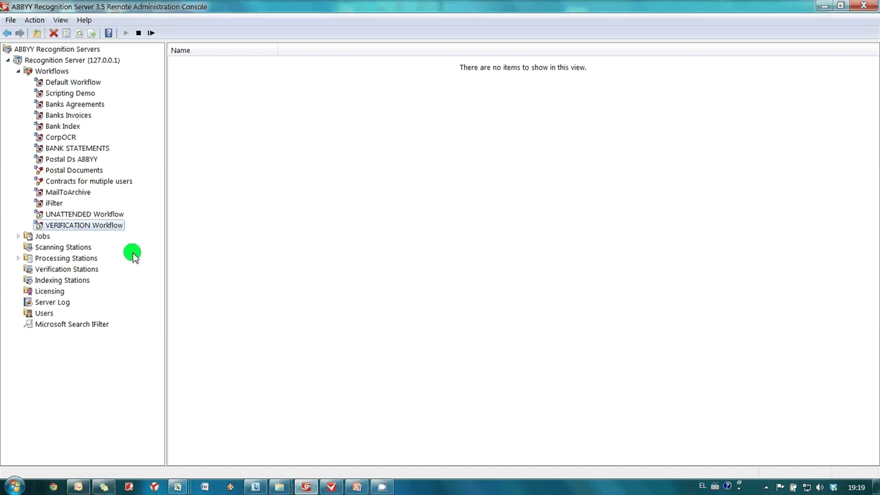
Preview invoice.pdf and then contract.pdf in Adobe Reader, scrolling through each
click(77, 216)
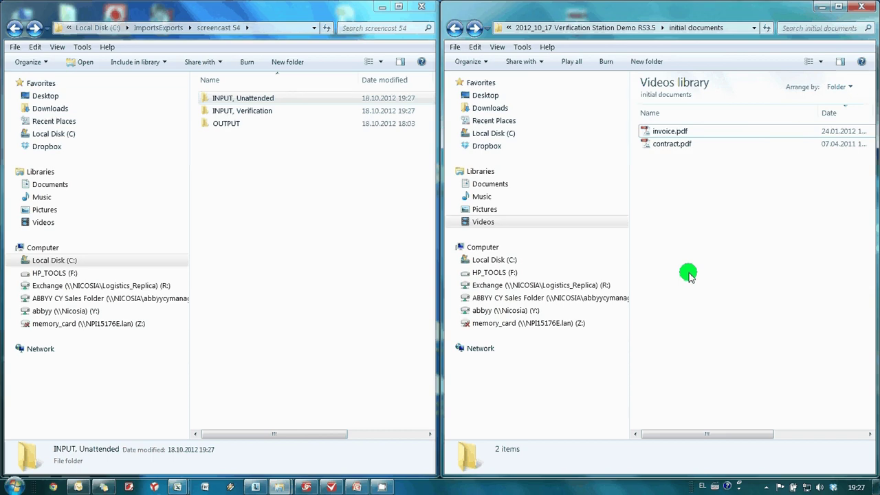
double_click(674, 132)
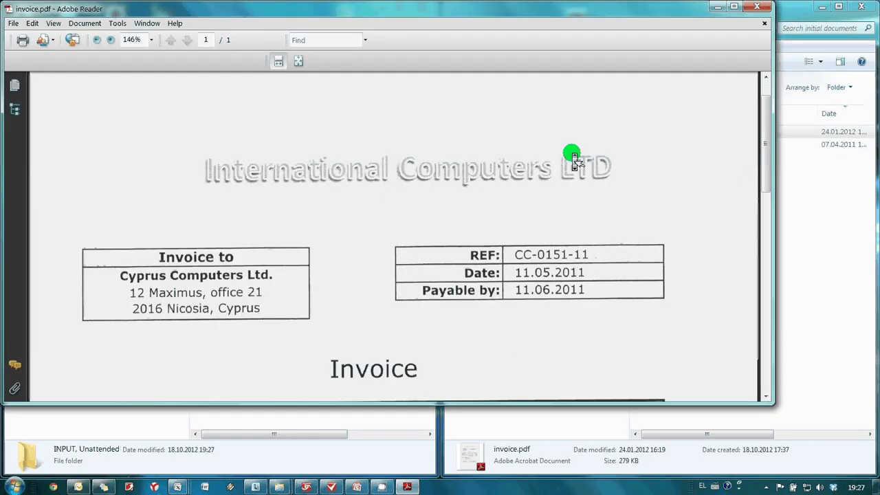
scroll(575, 158, down, 5)
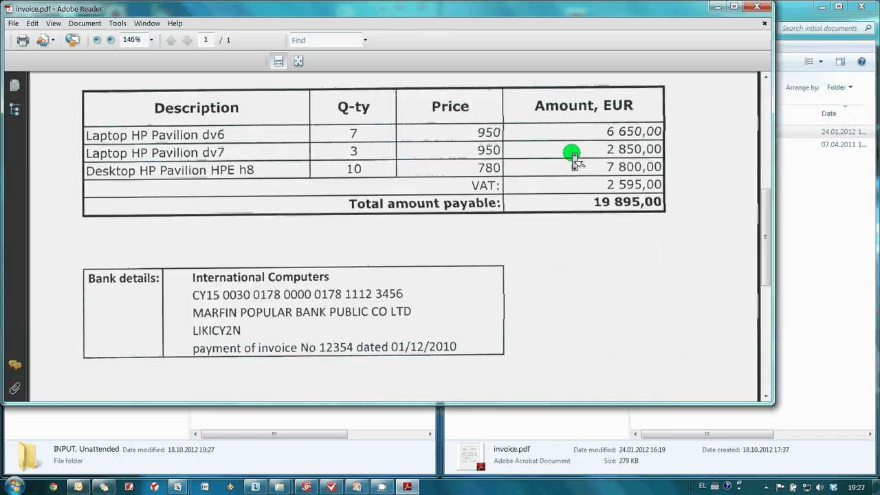
click(764, 9)
double_click(696, 143)
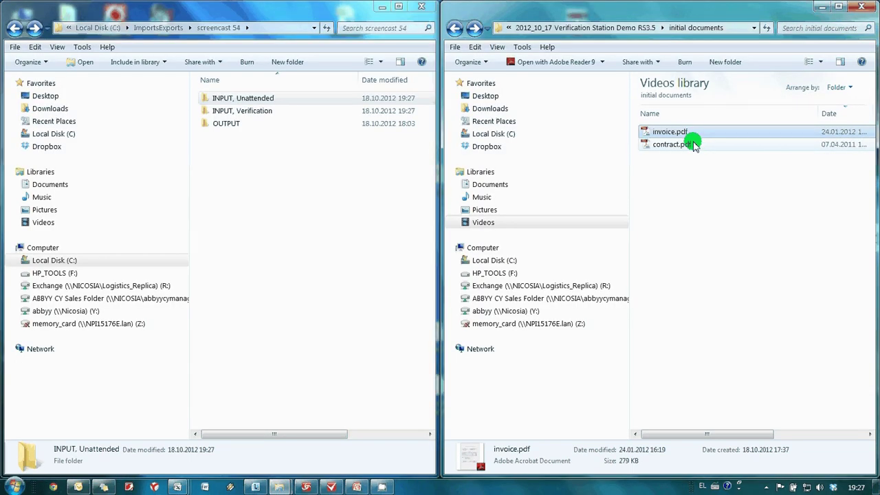
scroll(595, 168, down, 5)
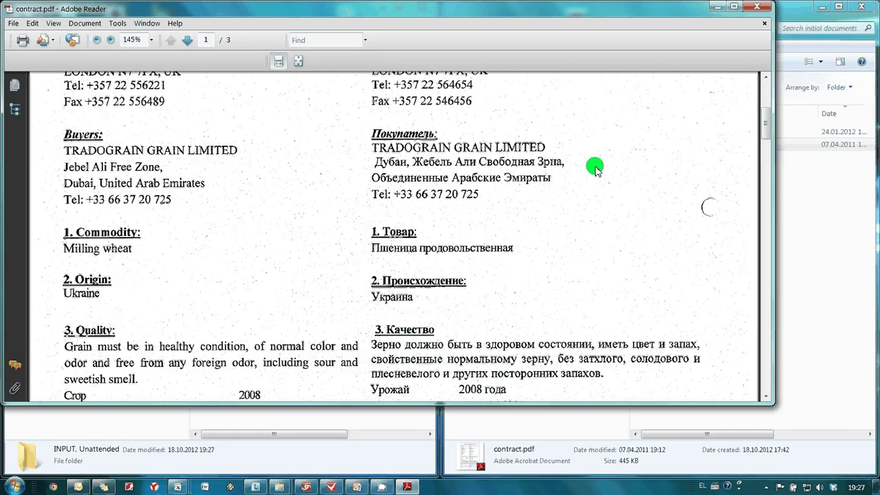
Copy invoice.pdf and contract.pdf and paste them into the INPUT, Unattended folder
click(757, 7)
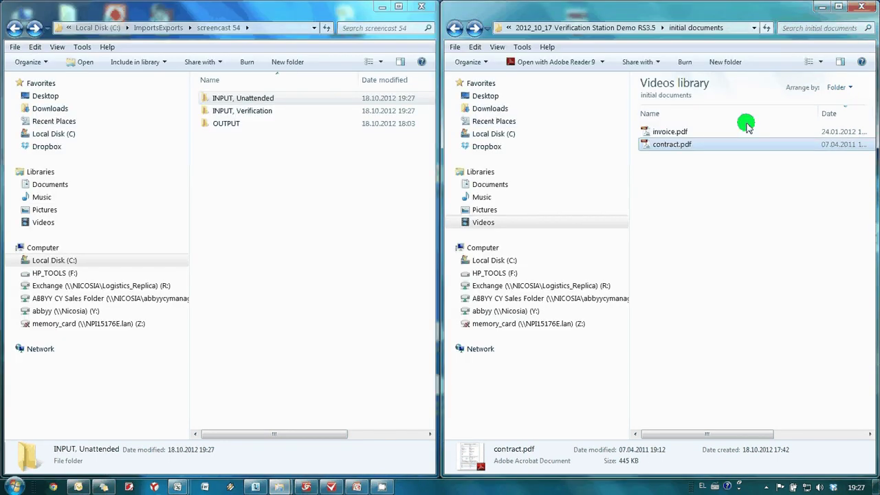
drag(724, 188, 655, 131)
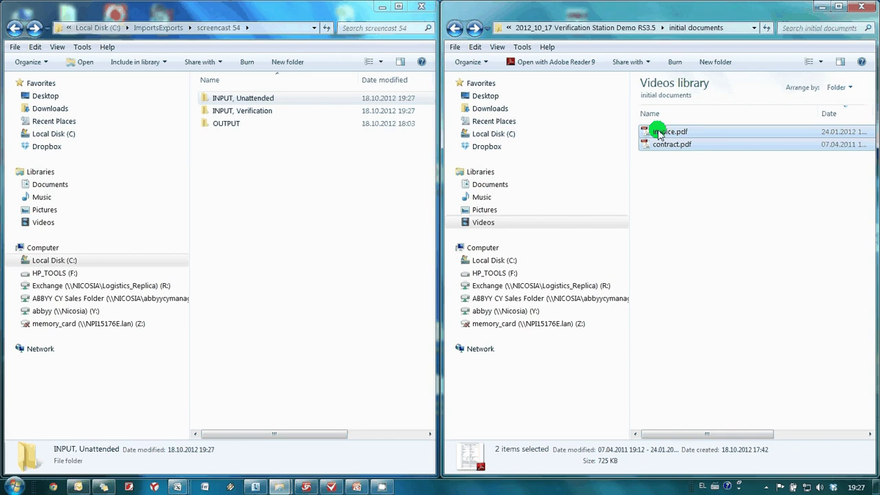
right_click(657, 132)
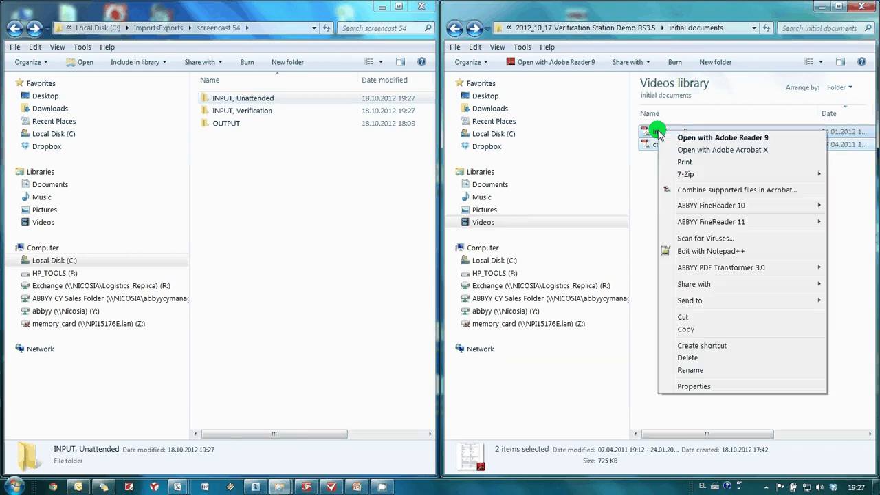
click(697, 329)
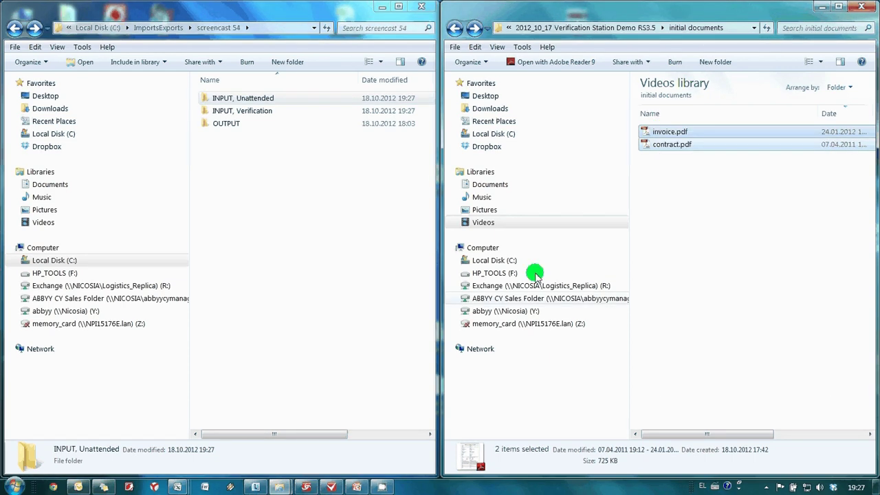
double_click(267, 98)
right_click(273, 176)
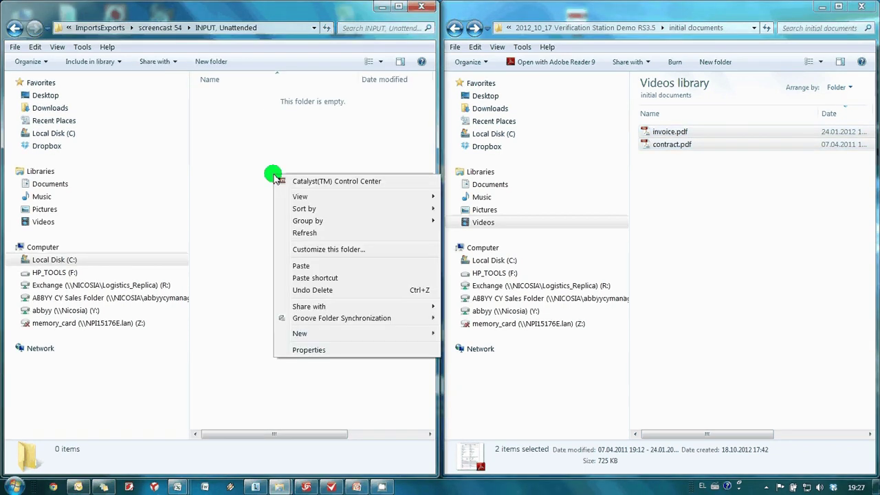
click(302, 266)
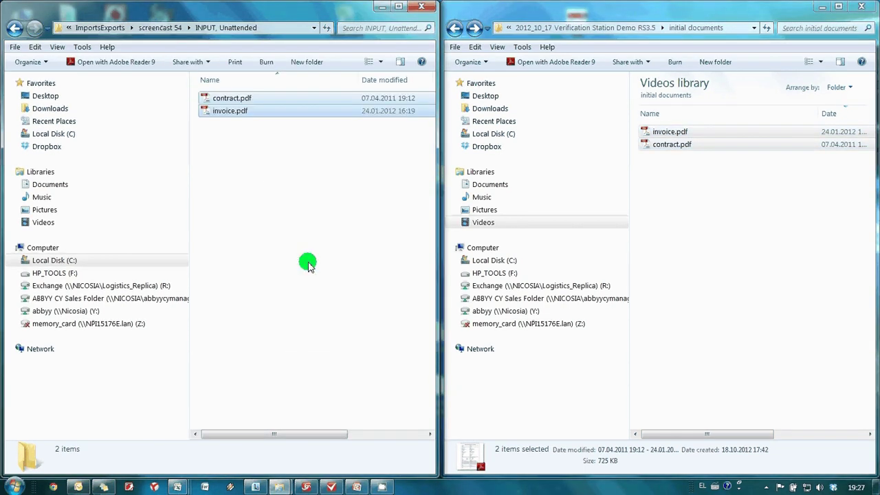
Paste the same two PDFs into the INPUT, Verification folder
click(153, 29)
click(231, 104)
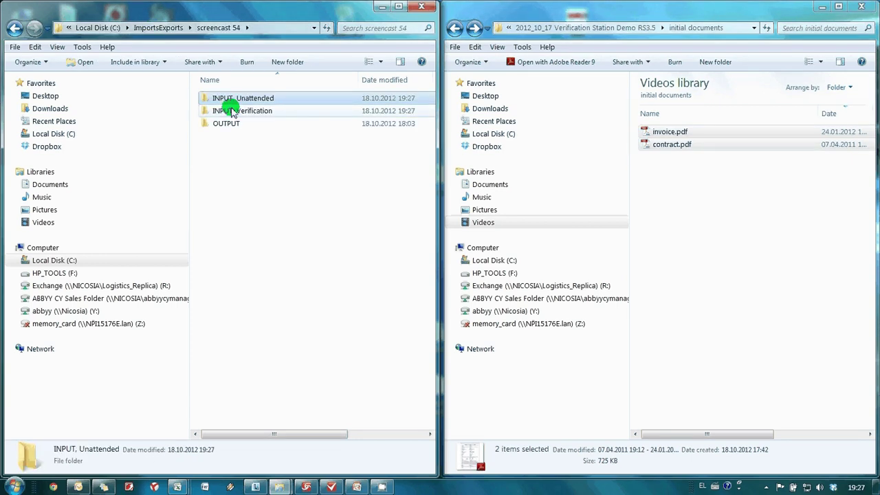
double_click(233, 112)
right_click(255, 153)
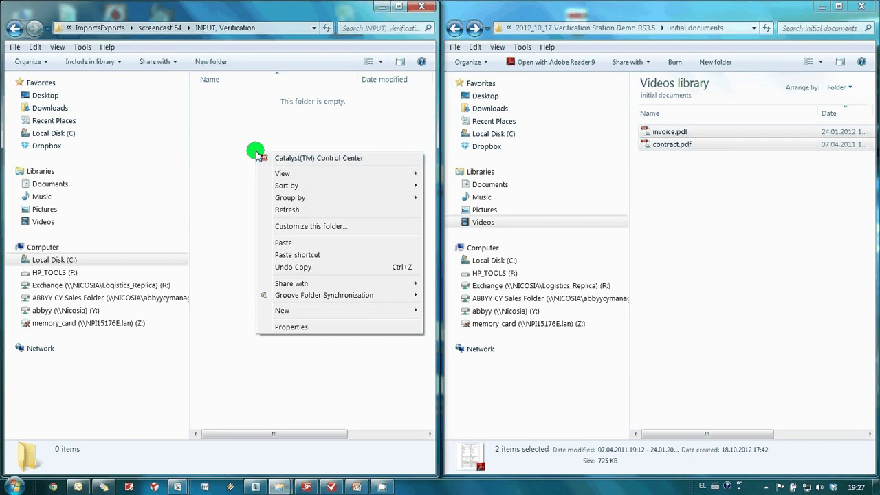
click(282, 243)
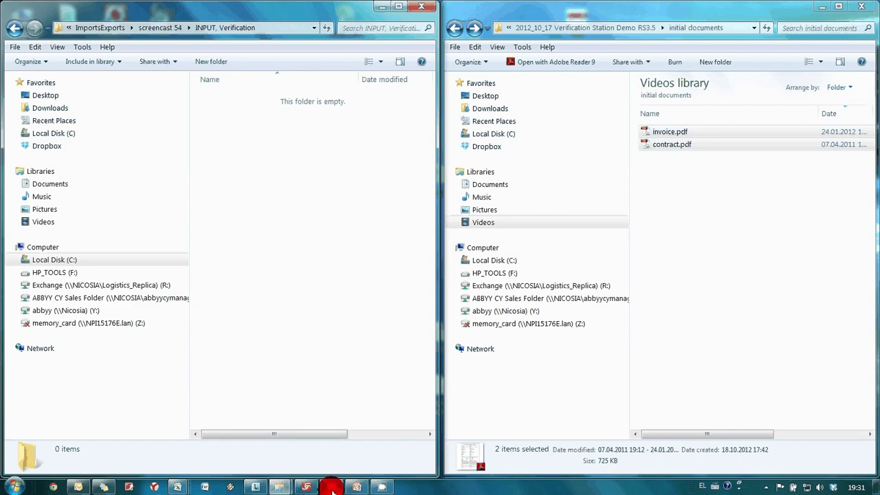
Switch to the Verification Station showing invoice.pdf, deselect the area and scroll down the page
click(331, 486)
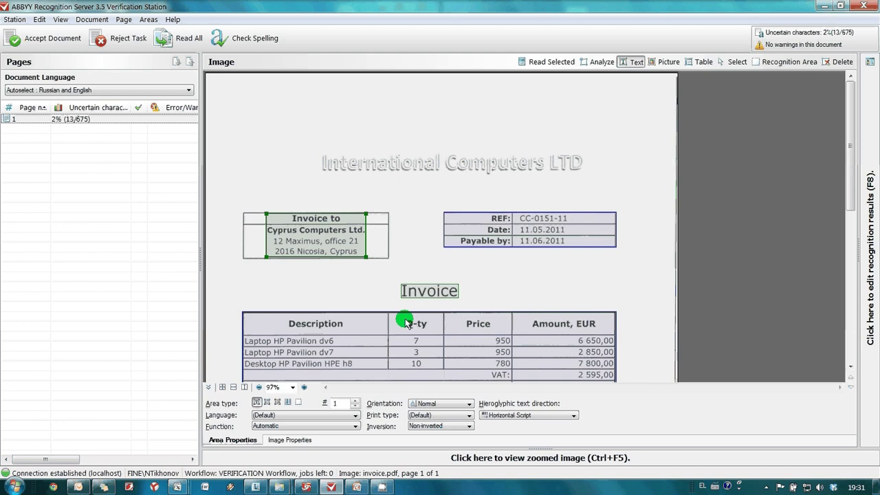
click(523, 192)
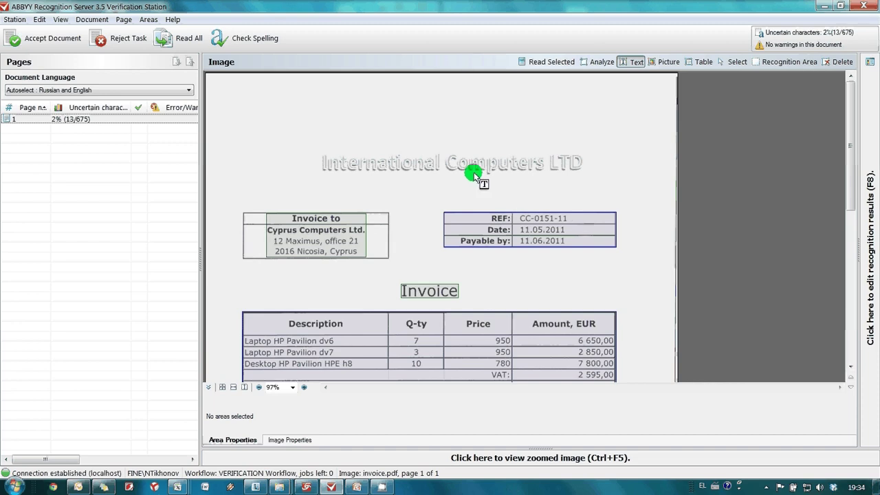
scroll(474, 175, down, 4)
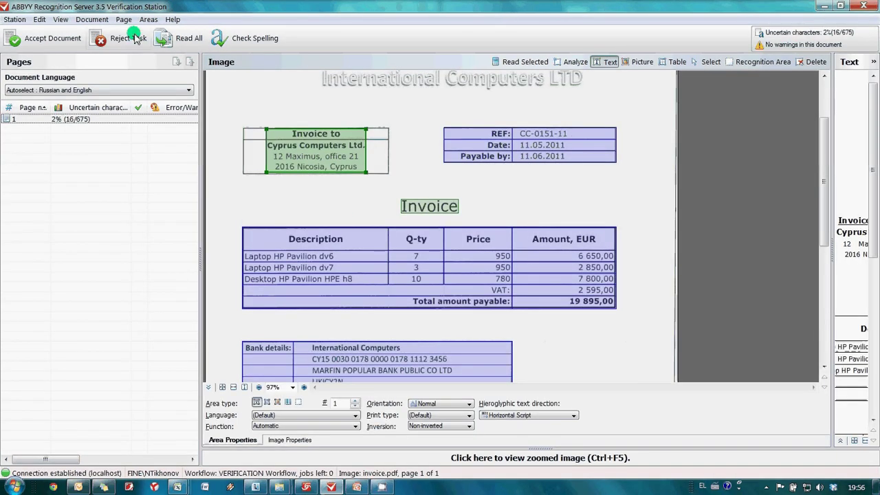
Clear all areas and text from the invoice page and draw a new area around the item table
click(124, 19)
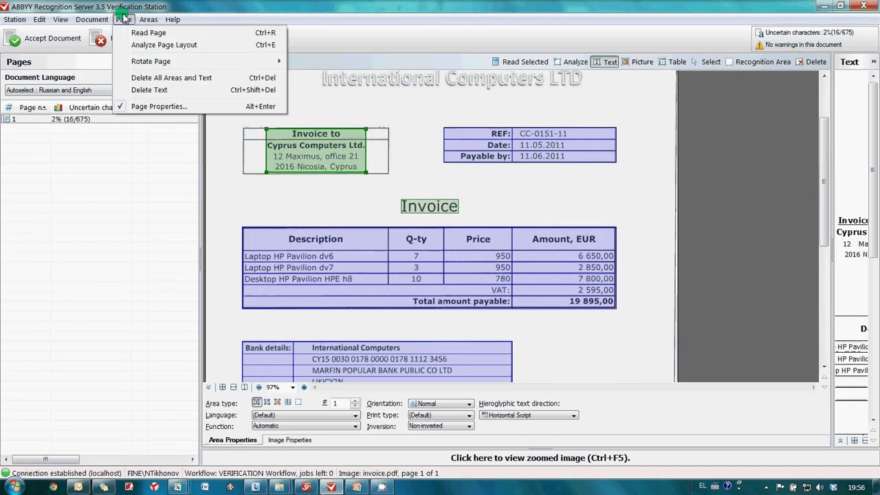
click(145, 79)
drag(227, 221, 623, 316)
Change the new area to a Table, analyze its cell structure, and read it
right_click(504, 275)
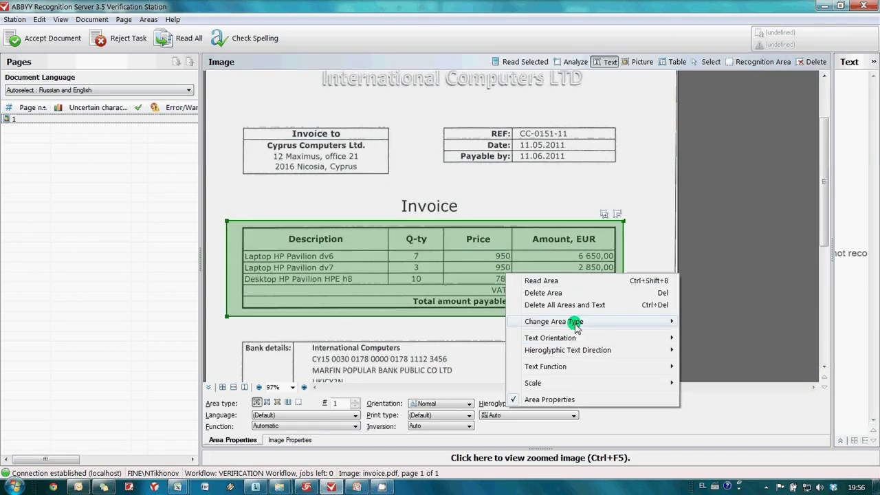
mouse_move(576, 326)
click(698, 334)
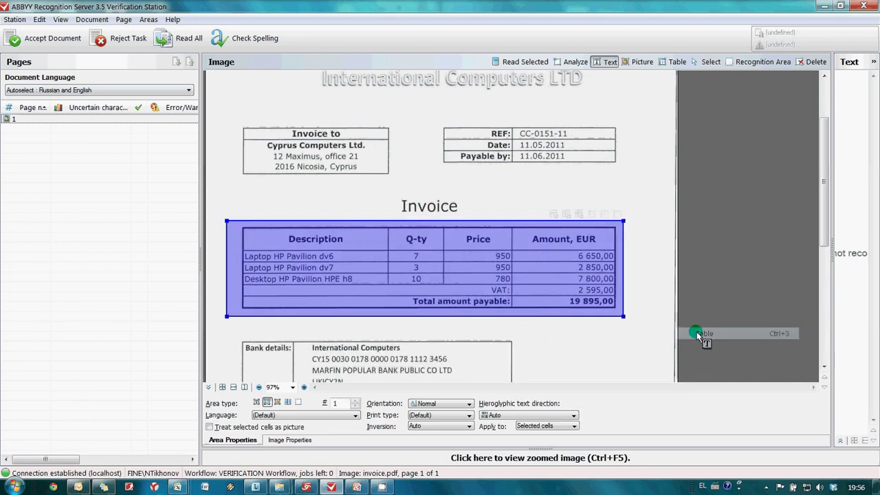
right_click(458, 262)
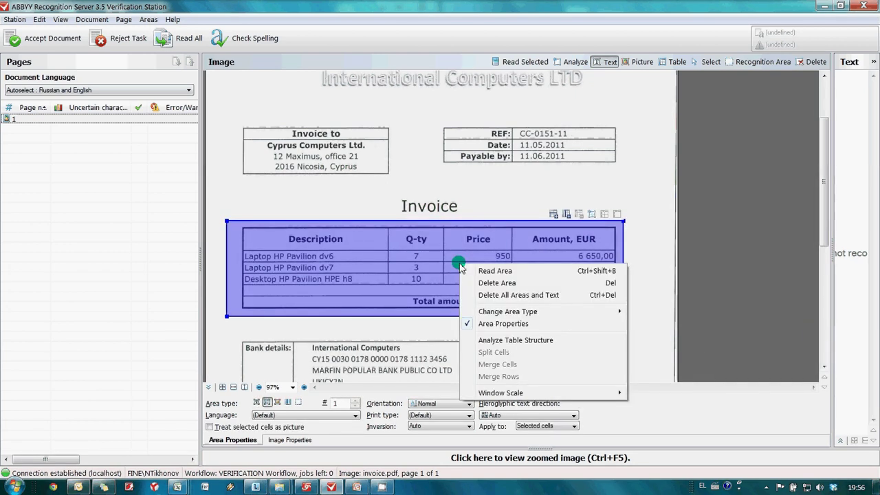
click(500, 340)
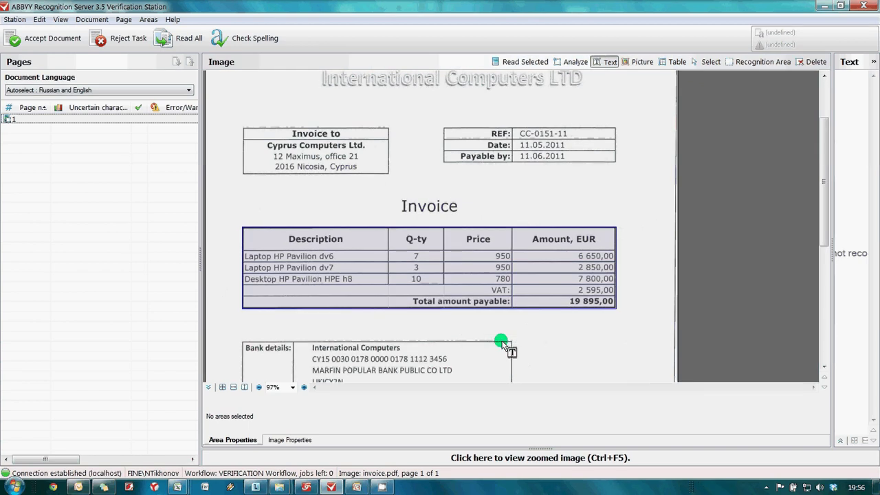
click(373, 239)
right_click(373, 239)
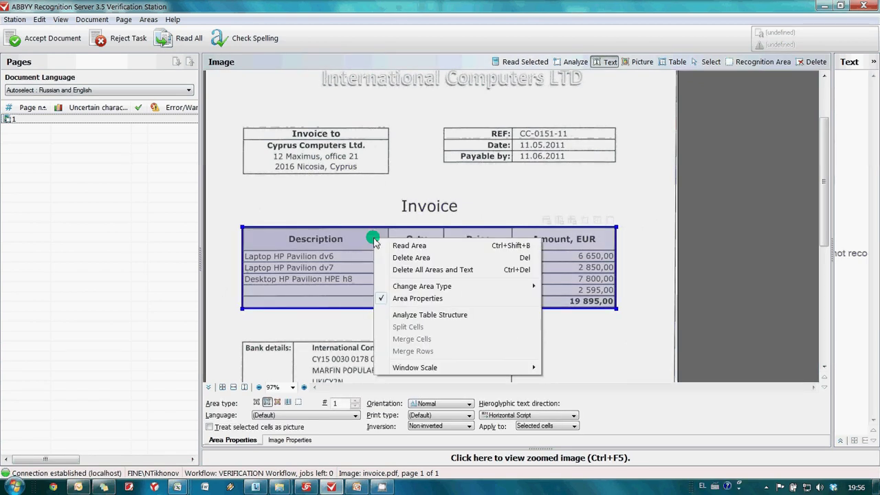
click(408, 247)
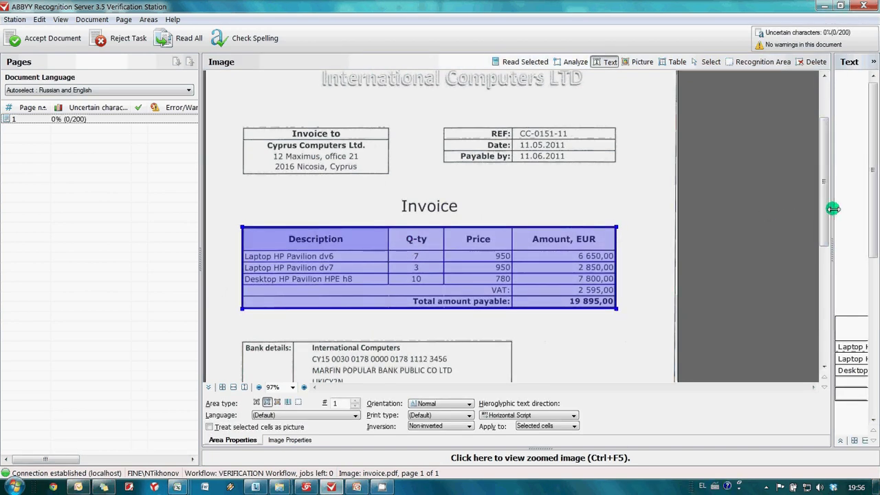
Widen the Text pane and retype 'HPE' in the recognized invoice table
drag(831, 208, 563, 214)
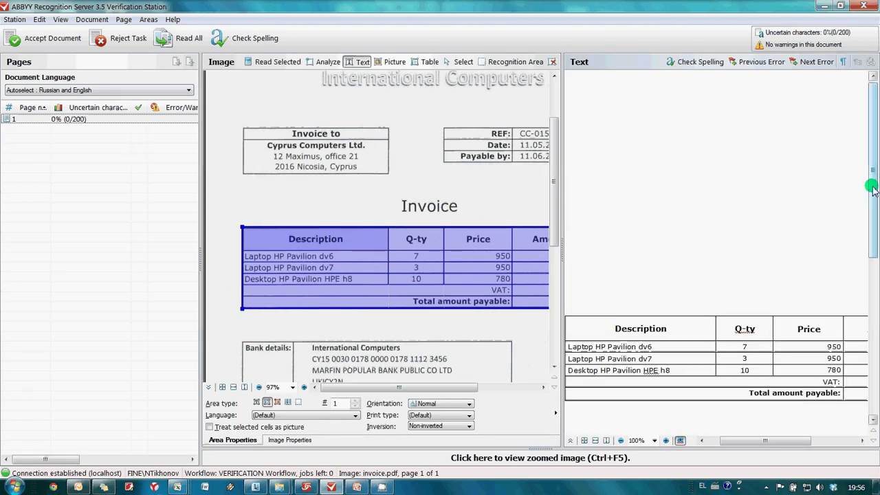
scroll(872, 189, down, 3)
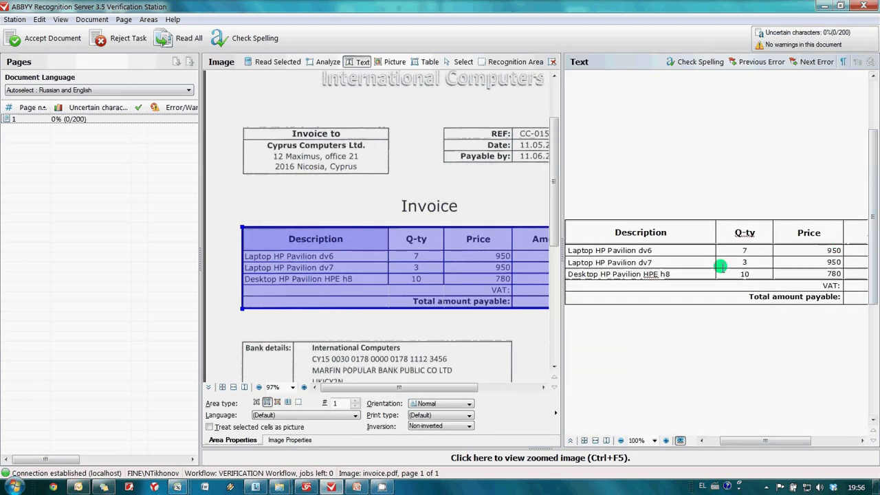
click(380, 201)
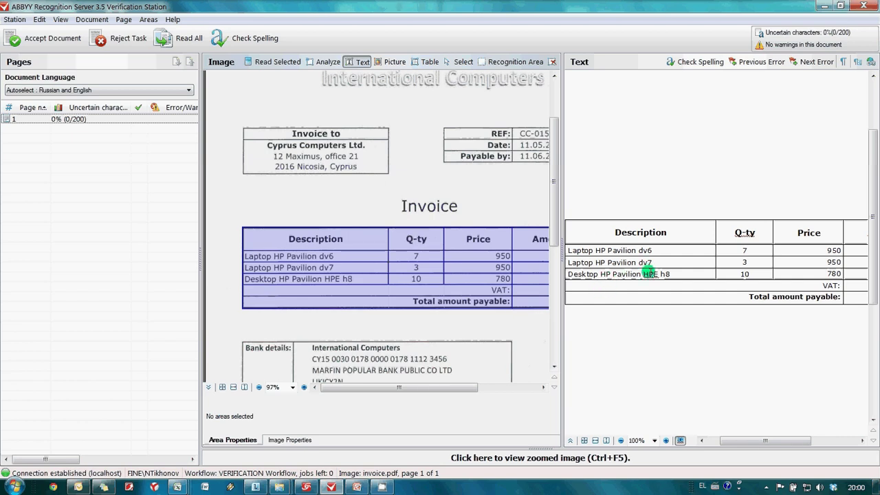
double_click(649, 273)
key(Delete)
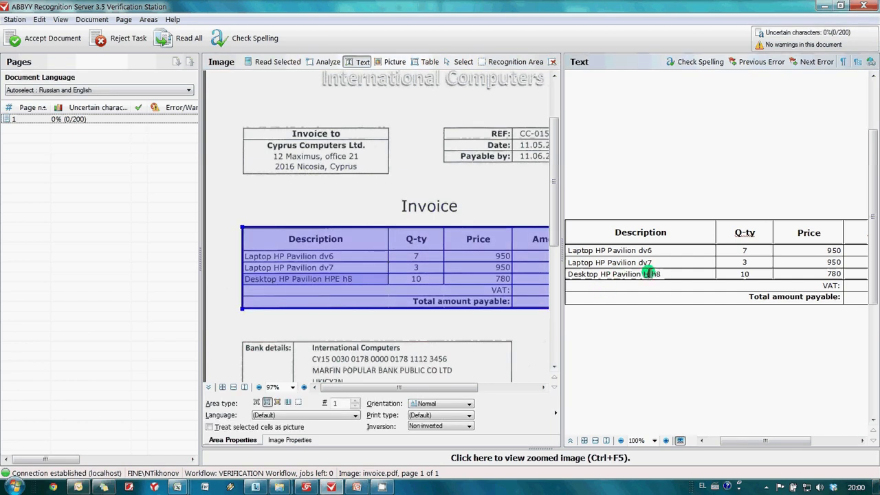
text(HPE)
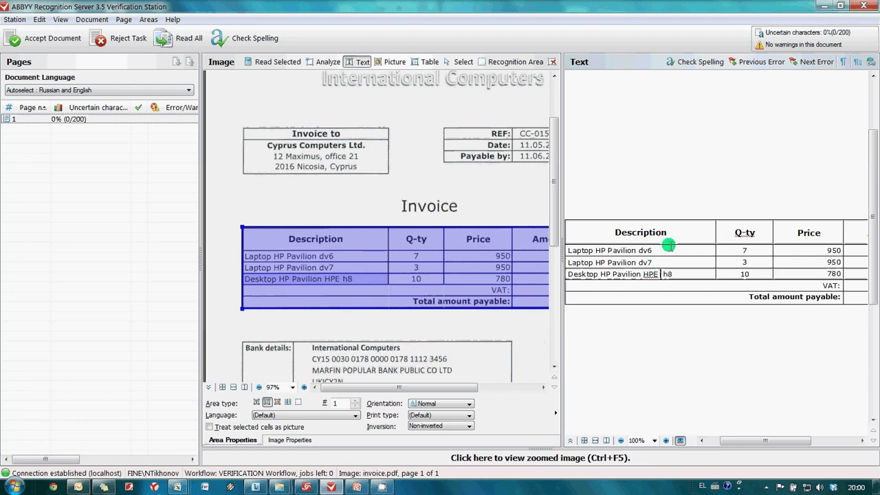
Correct 'dv6' in the Laptop HP Pavilion cell and accept the invoice
click(652, 250)
key(shift+Left)
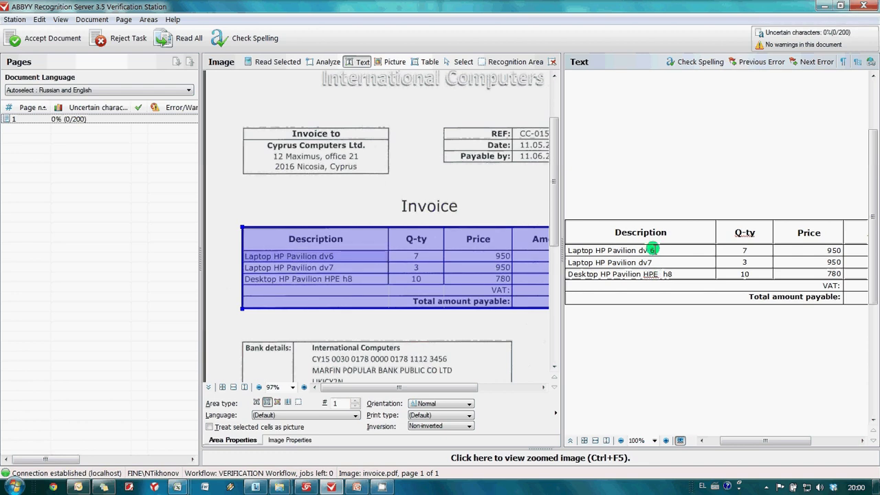
key(Left)
drag(739, 442, 772, 444)
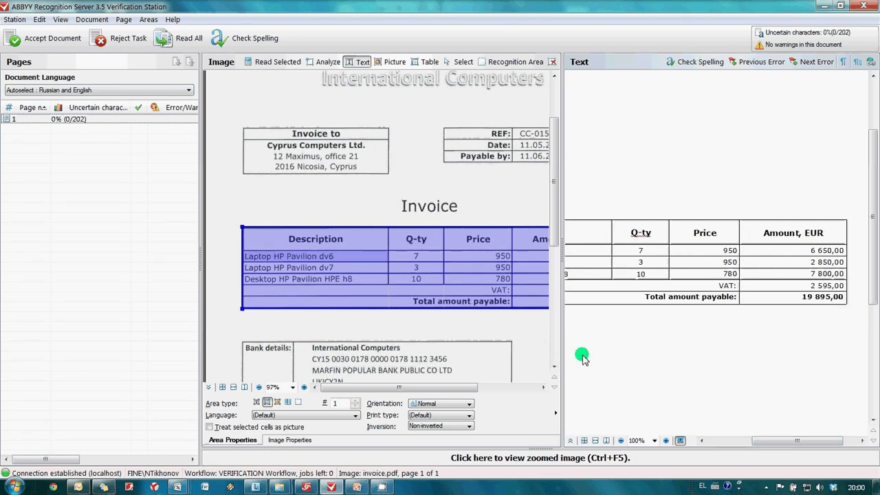
click(67, 40)
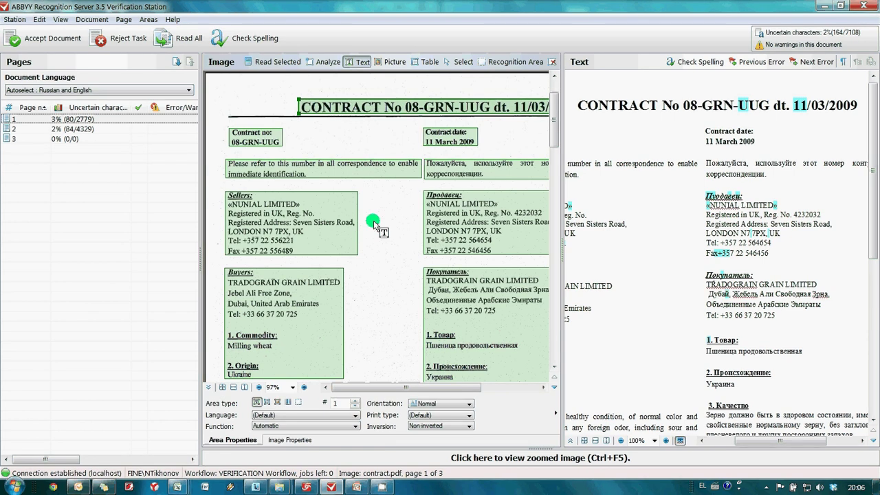
Select contract pages 1–3 and delete all their areas and text, confirming with OK
click(118, 124)
shift+click(110, 136)
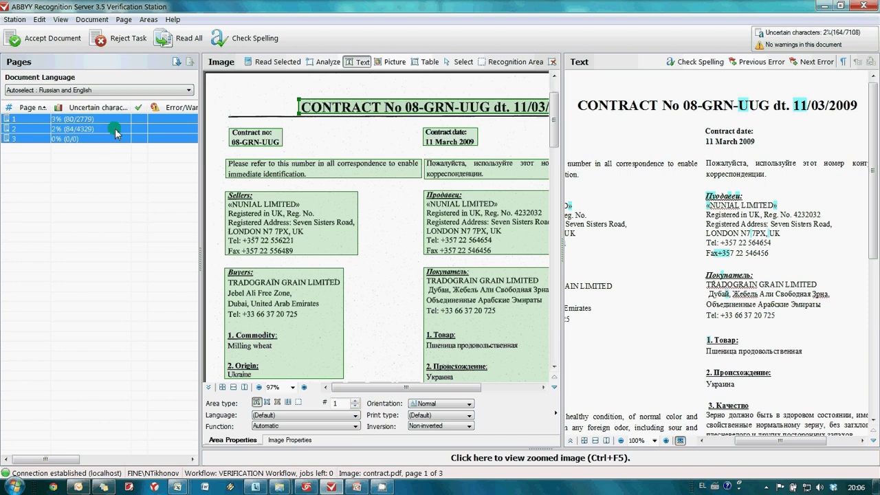
click(136, 38)
click(124, 19)
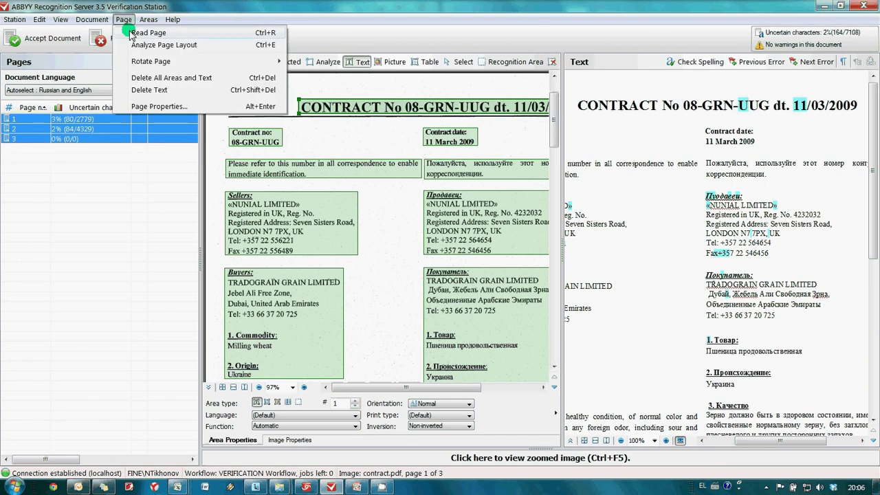
click(142, 78)
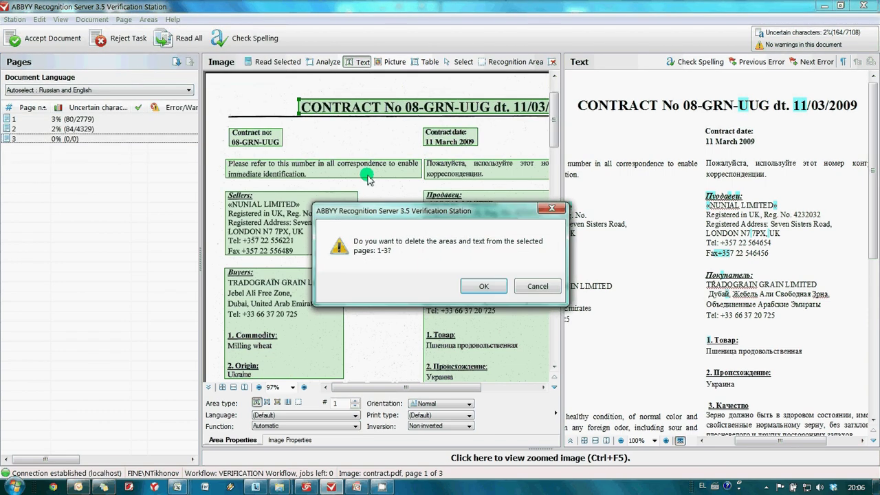
click(475, 288)
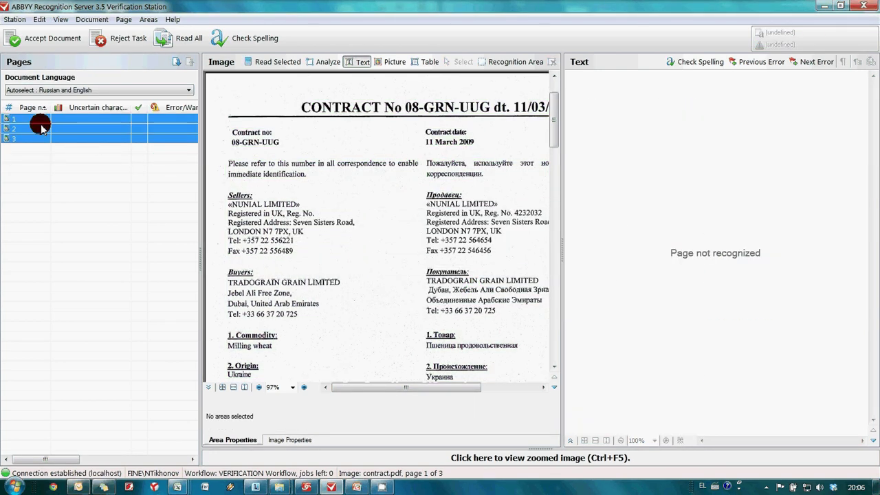
On contract page 2, draw a text area over Russian sections 8 and 9 and adjust its edges
click(41, 128)
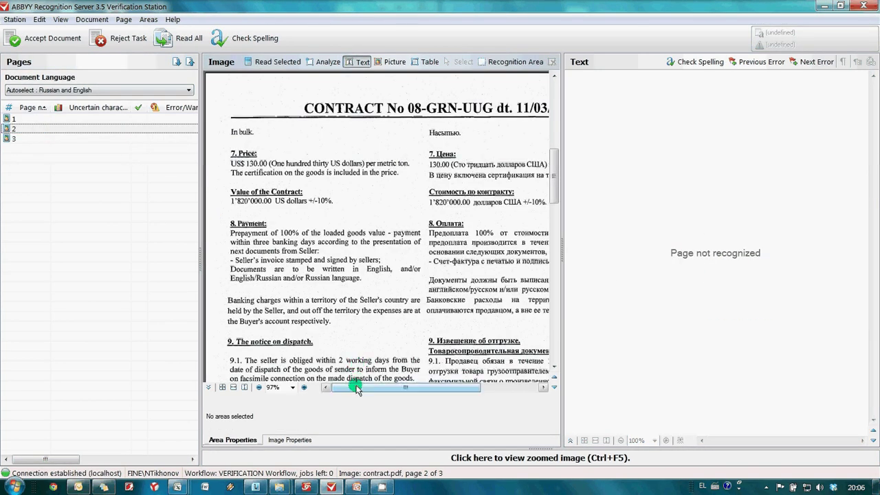
drag(356, 387, 392, 387)
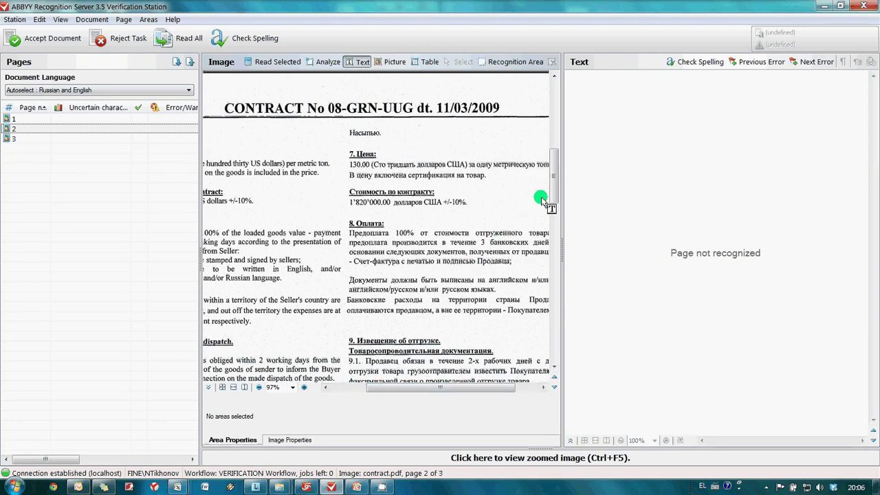
drag(554, 191, 555, 219)
drag(345, 108, 550, 357)
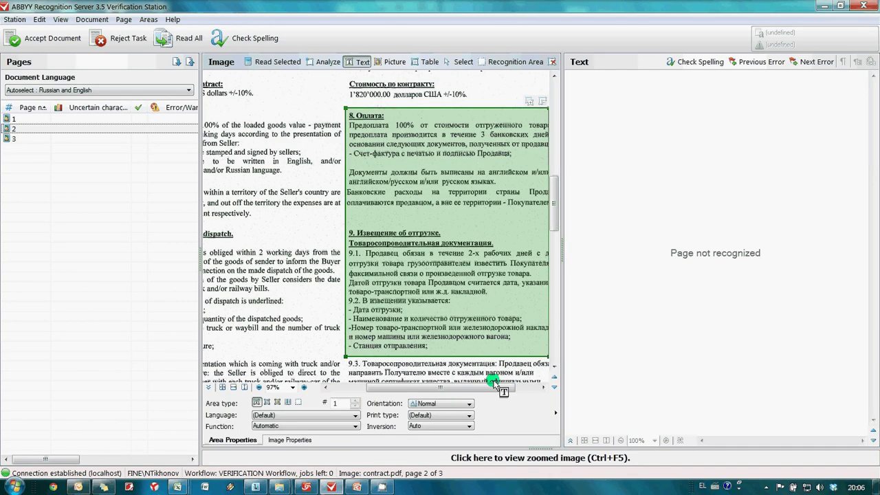
drag(512, 387, 533, 386)
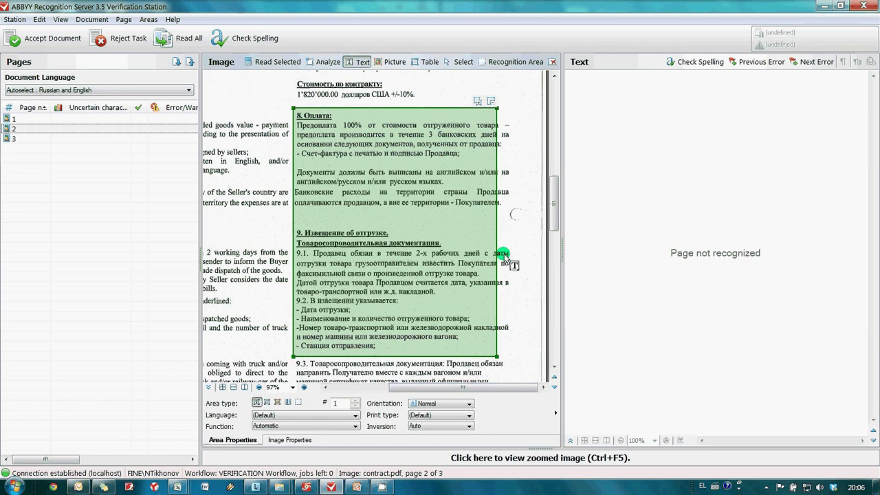
drag(496, 235, 511, 234)
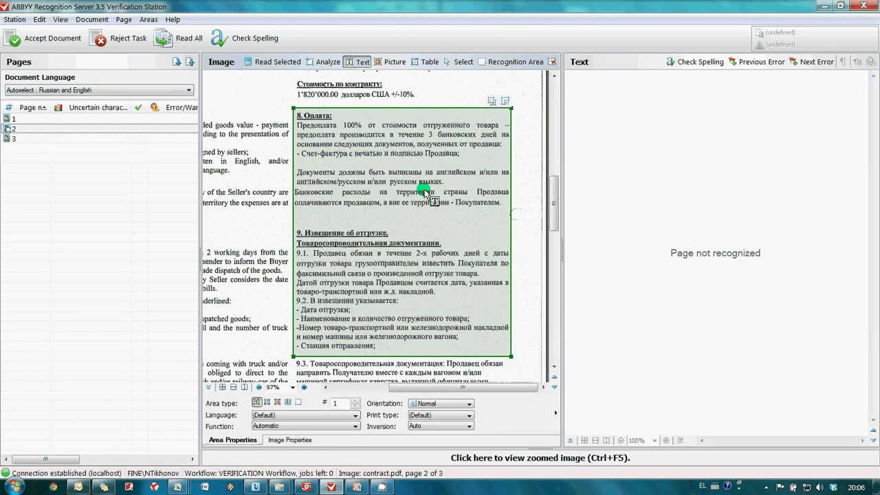
Read the new text area and zoom the recognized text to 150%
right_click(351, 187)
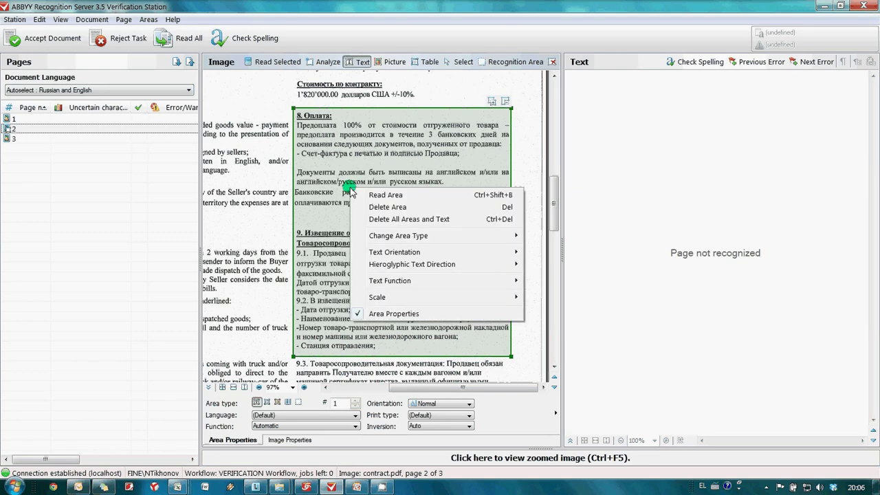
click(380, 196)
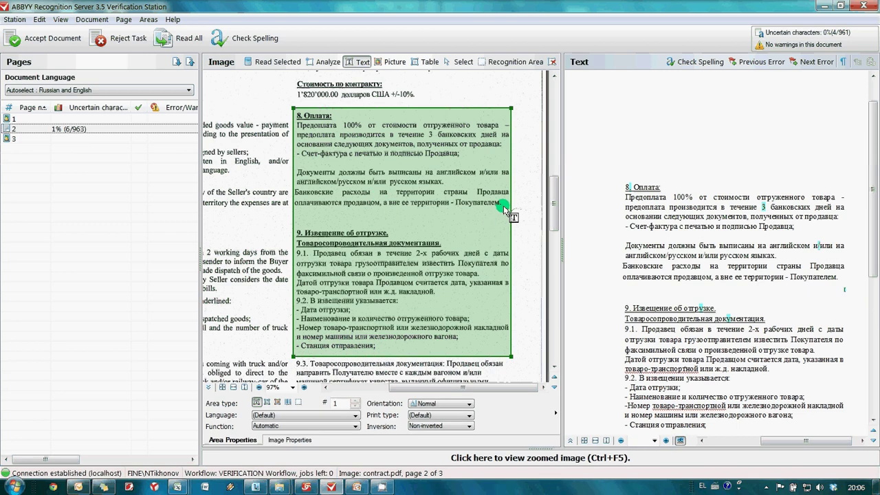
drag(547, 198, 521, 198)
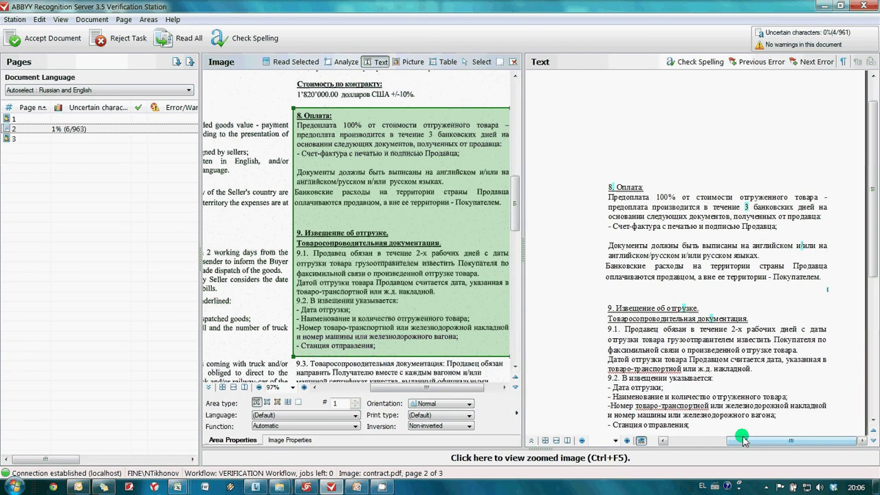
click(616, 440)
click(600, 412)
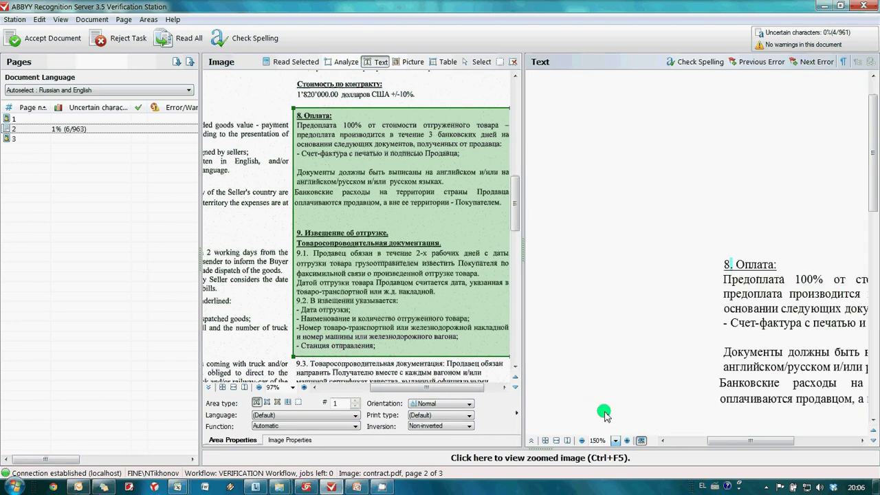
Change '2-х' to '5-х' in clause 9.1 and accept the contract
drag(719, 440, 767, 440)
scroll(715, 385, down, 3)
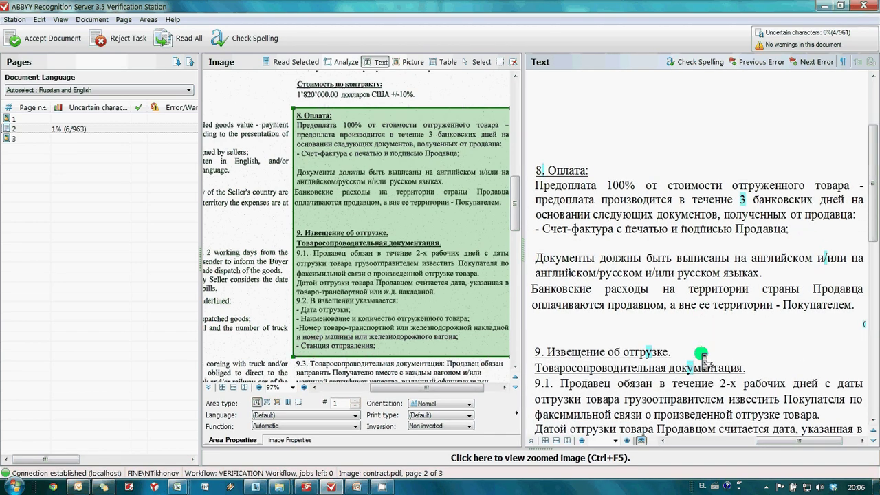
click(727, 371)
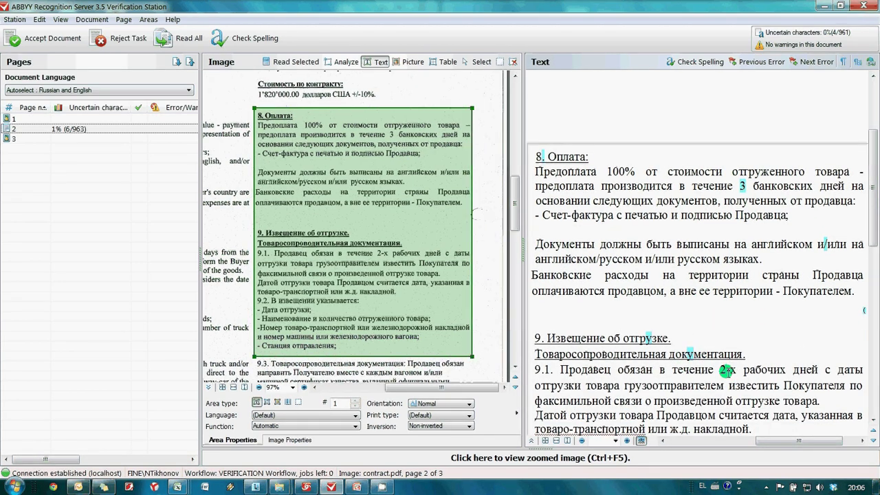
text(5)
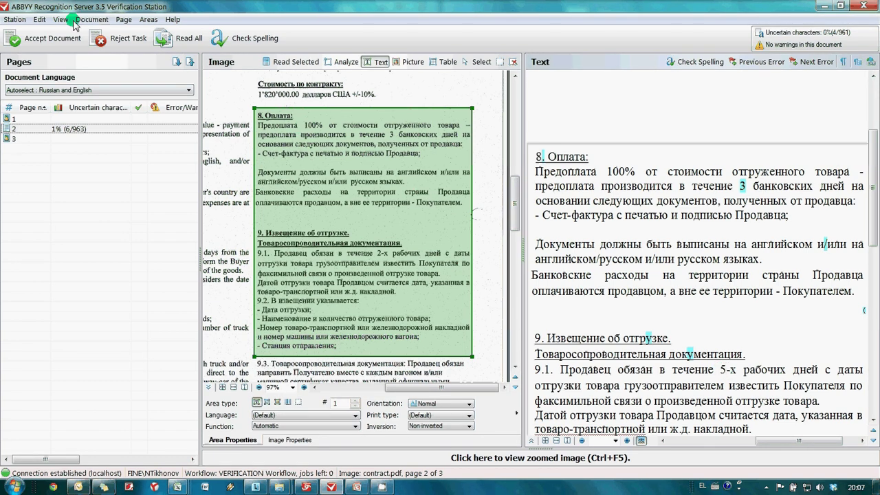
click(61, 43)
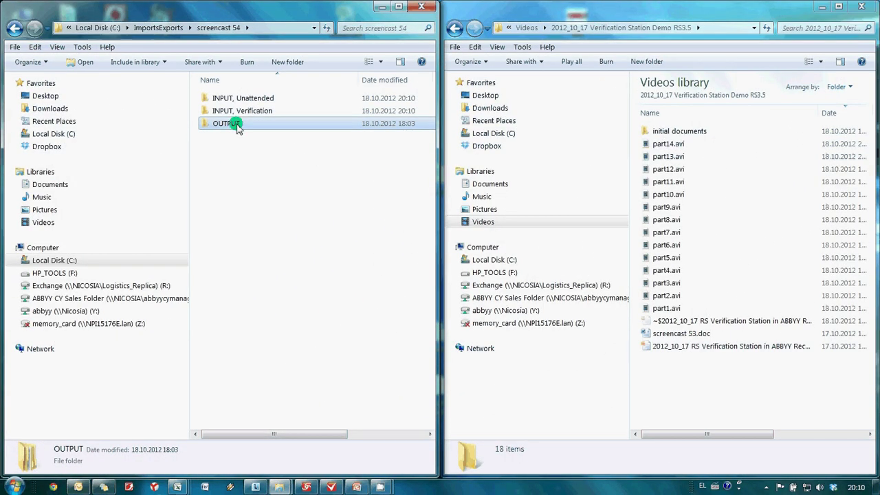
Open the exported invoice.xls from the OUTPUT\XLS folder
double_click(238, 128)
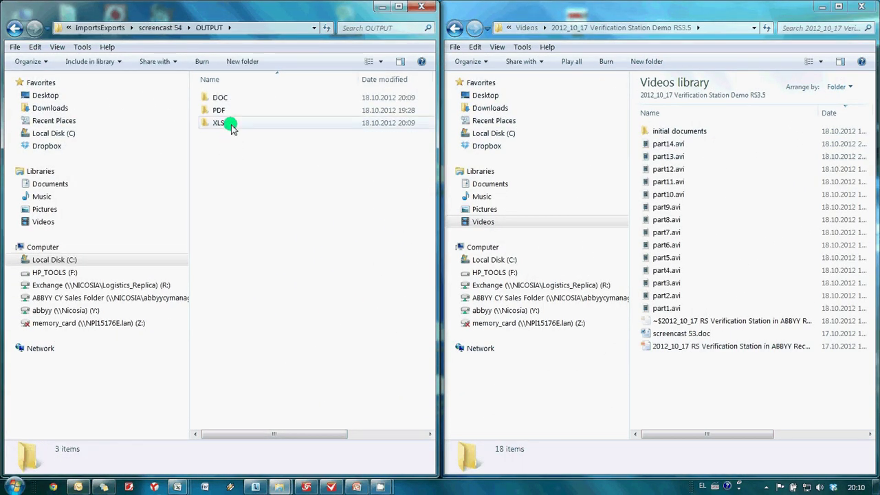
double_click(227, 123)
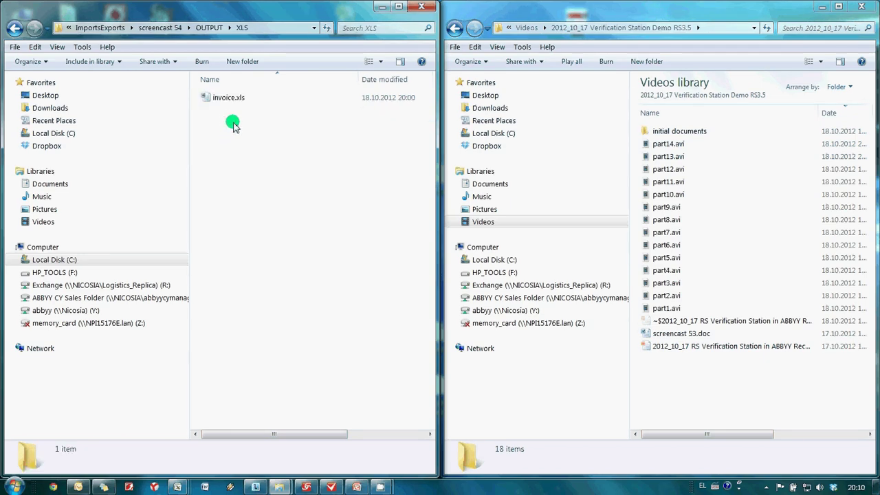
double_click(231, 98)
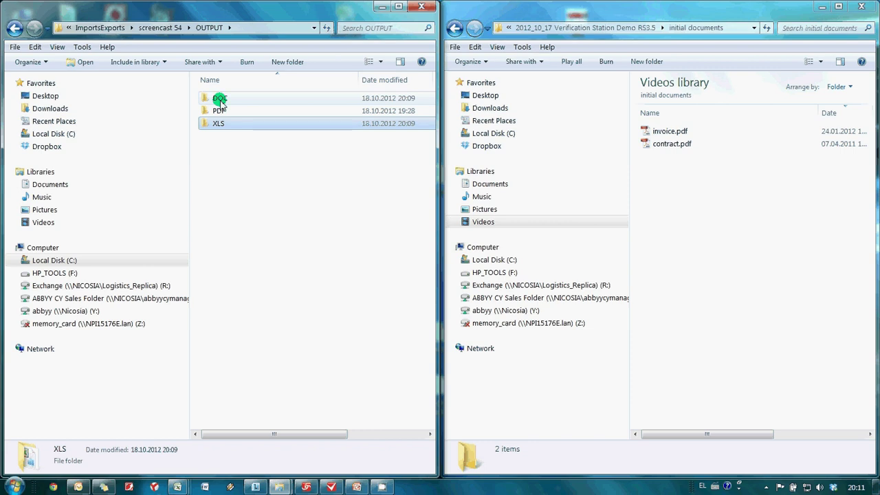
Open the exported contract.doc from the OUTPUT\DOC folder in Word
double_click(219, 100)
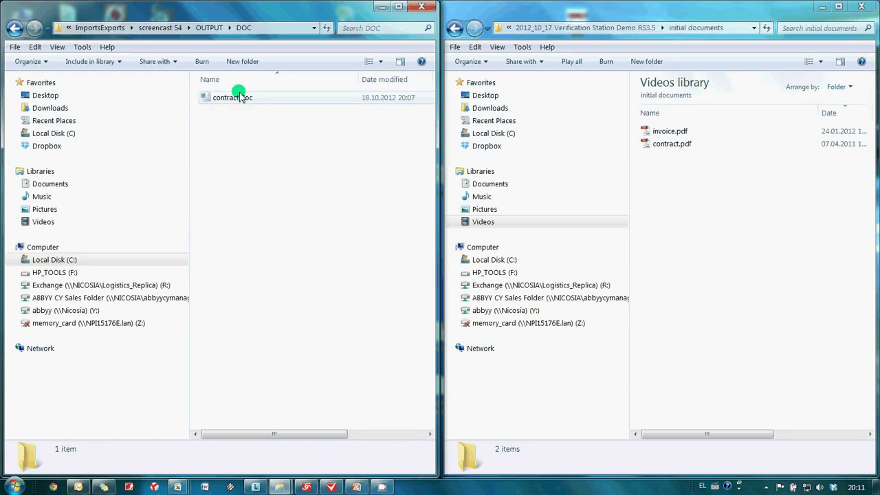
click(238, 98)
double_click(238, 98)
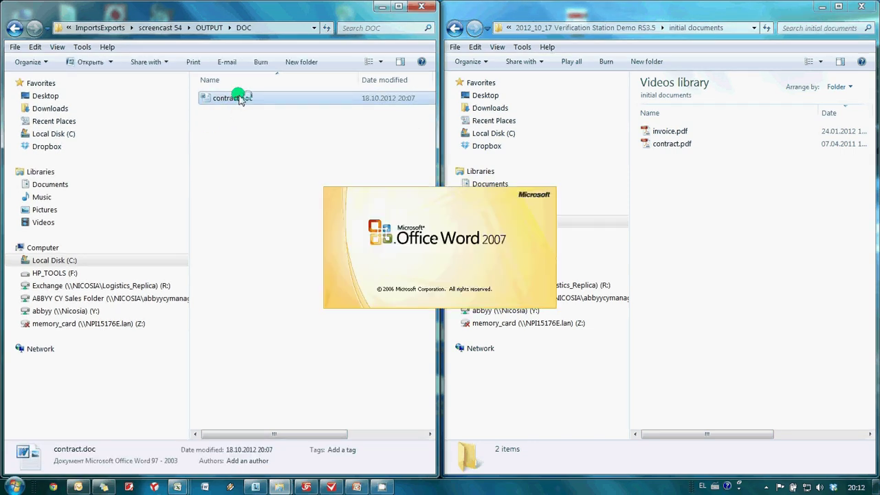
Scroll through payment and shipment sections 8 and 9 of contract.doc, then close Word
ctrl+scroll(363, 246, up, 3)
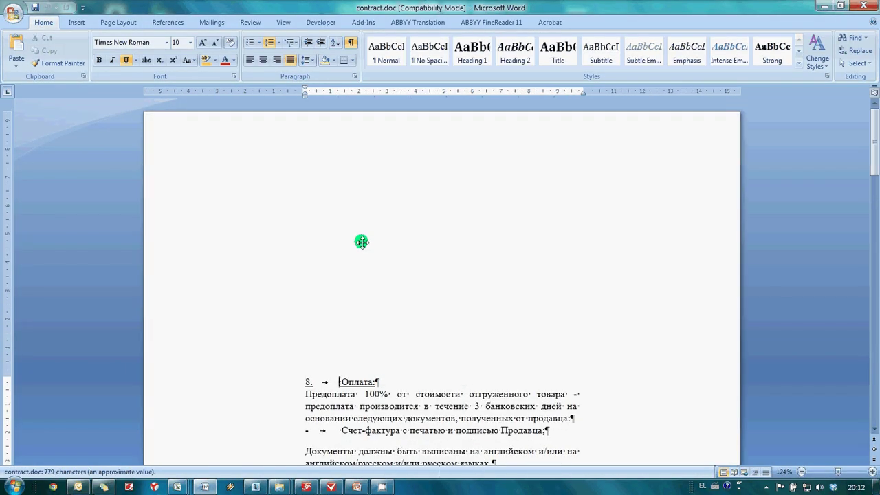
scroll(362, 245, down, 6)
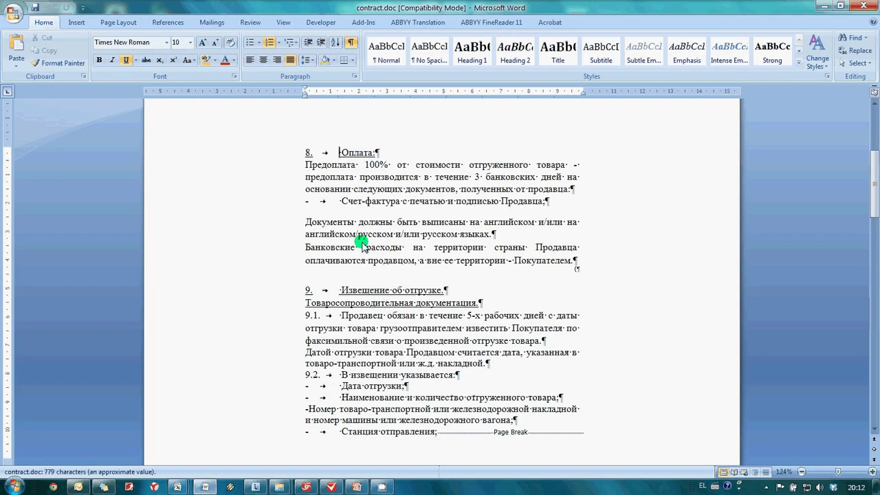
key(alt)
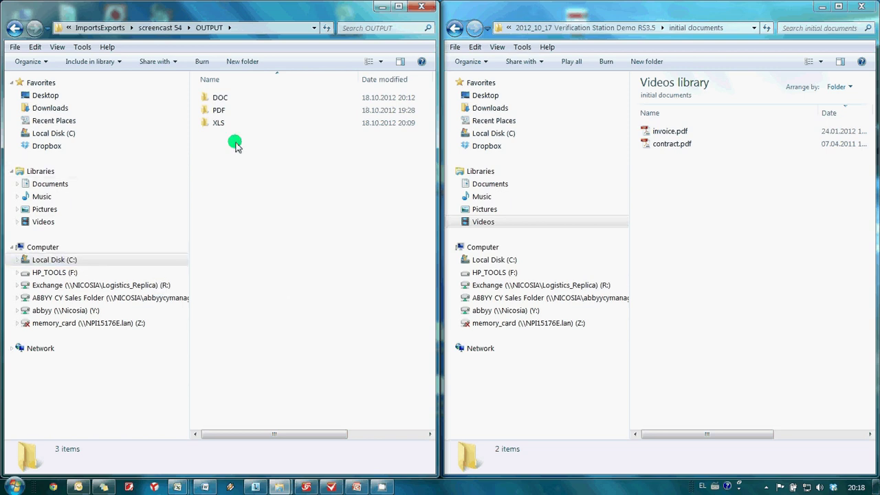
Open contract.pdf from the OUTPUT\PDF folder in Adobe Reader
double_click(224, 111)
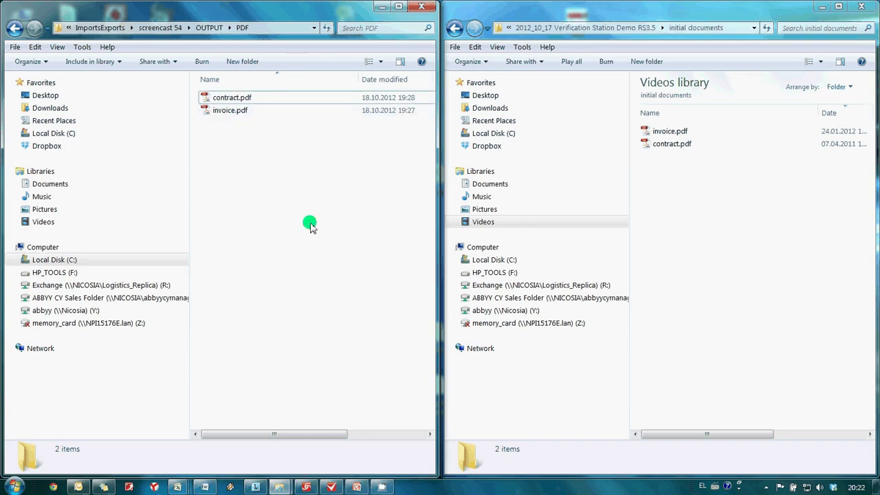
double_click(251, 100)
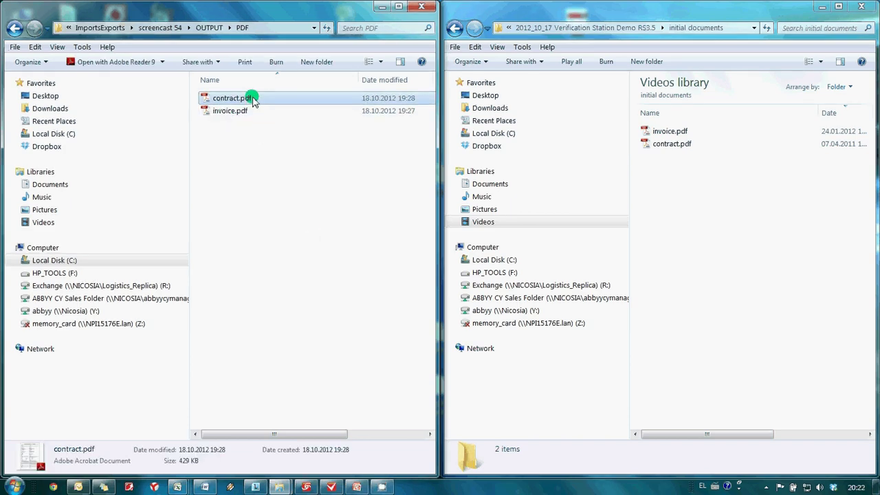
drag(764, 95, 759, 365)
Search contract.pdf for 'price' and select the US$ 130.00 per metric ton line
click(311, 38)
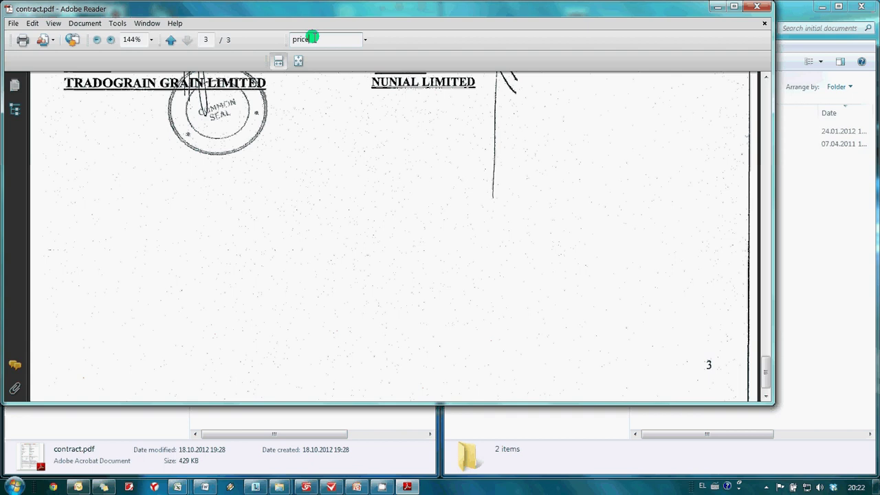
key(Return)
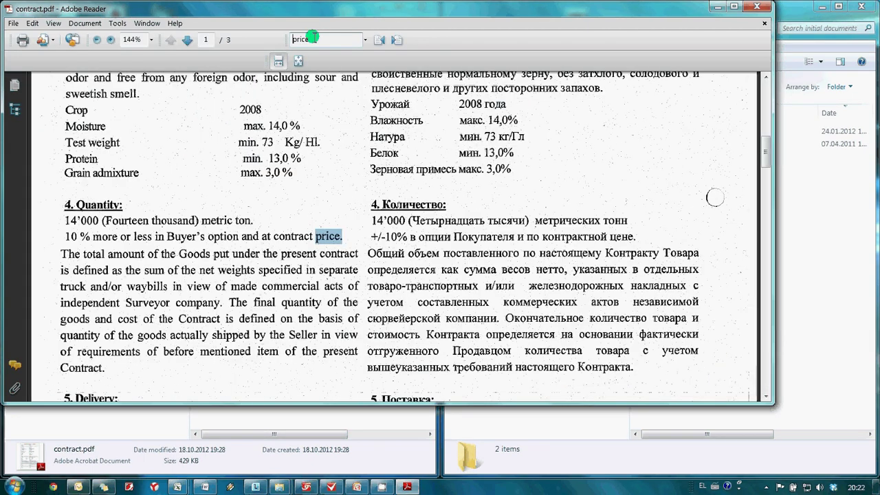
key(Return)
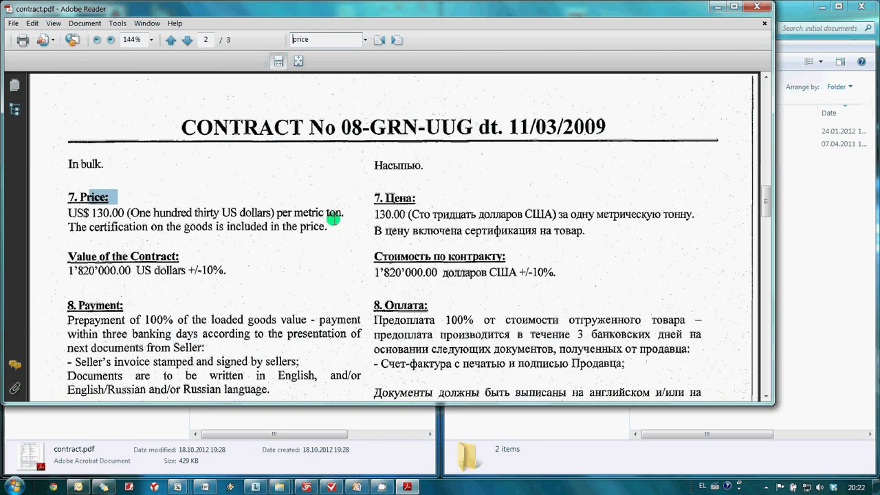
drag(334, 220, 77, 198)
Copy the selected price line and paste it into a new Notepad document
right_click(93, 214)
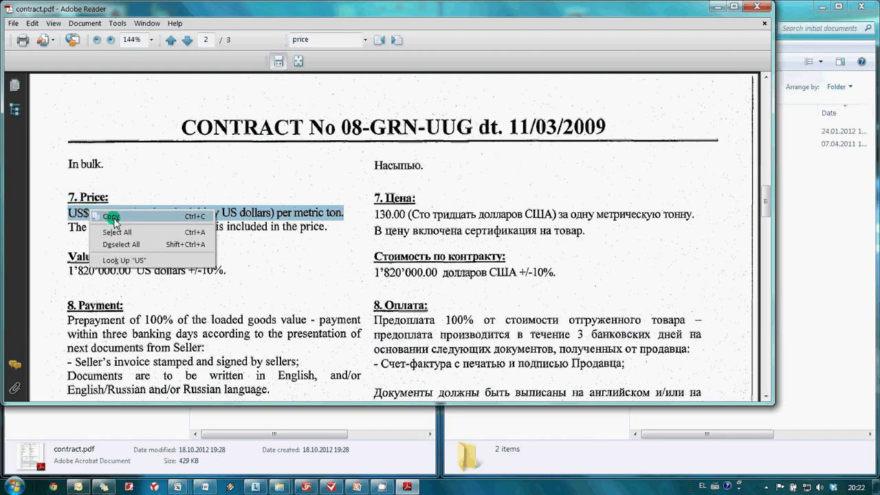
click(116, 219)
key(super+r)
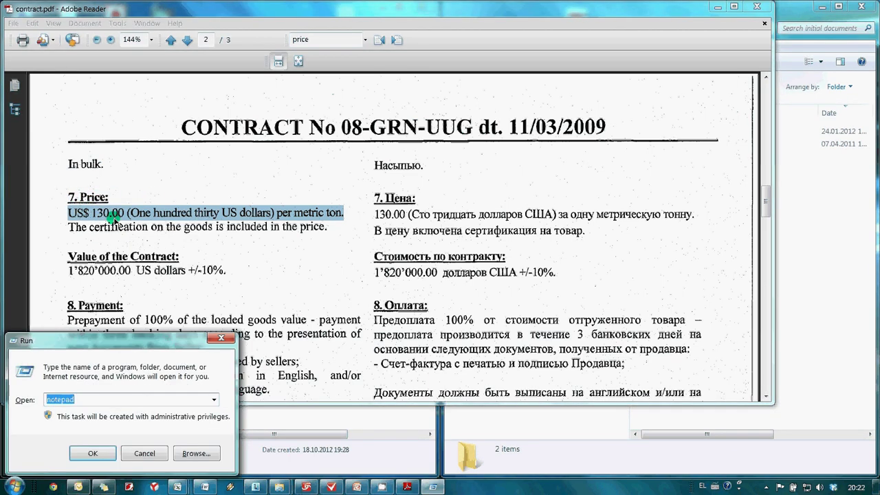
key(Return)
key(ctrl+v)
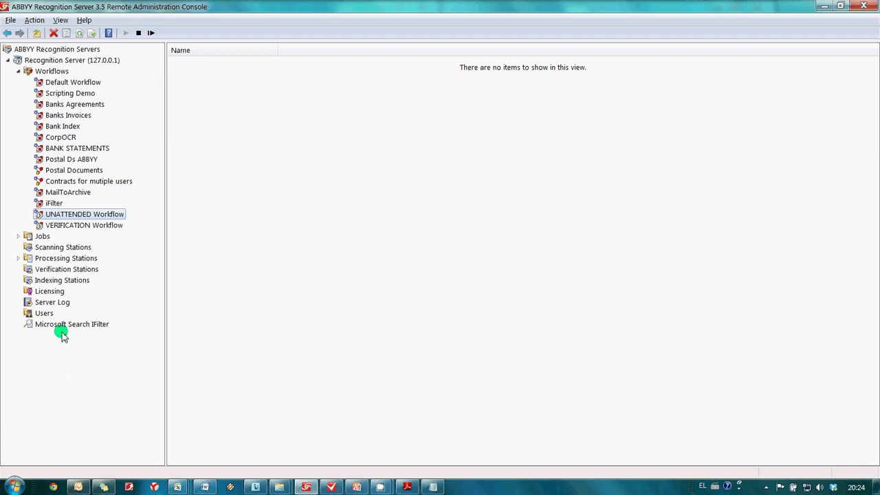
click(93, 226)
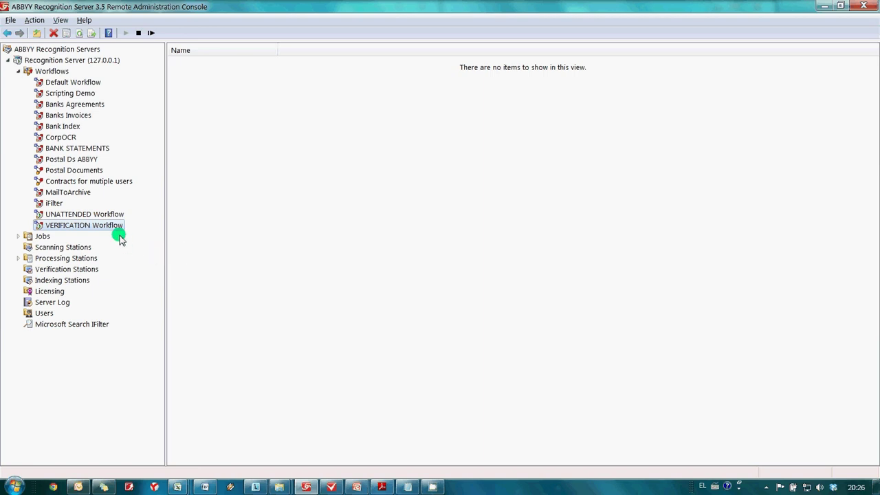
click(102, 215)
click(90, 170)
click(77, 150)
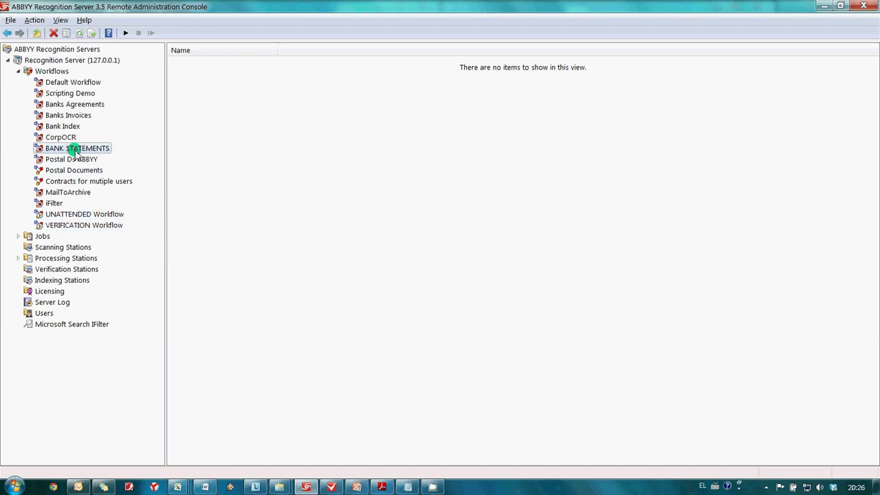
click(71, 105)
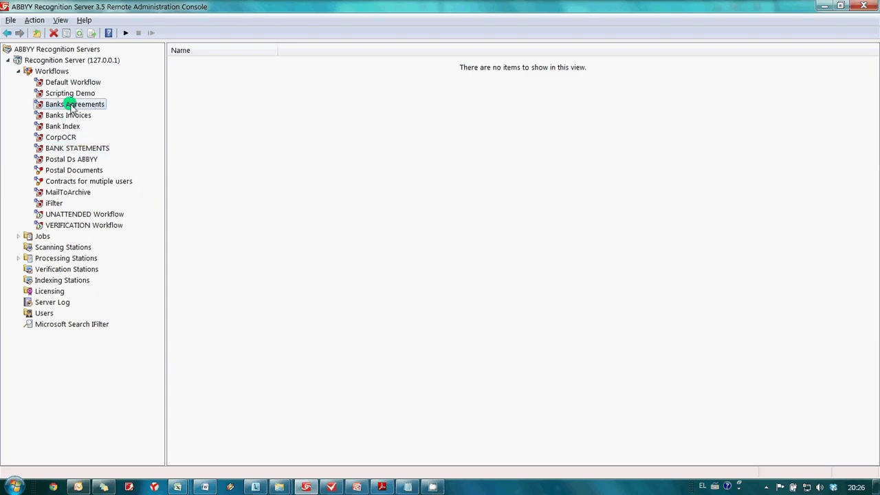